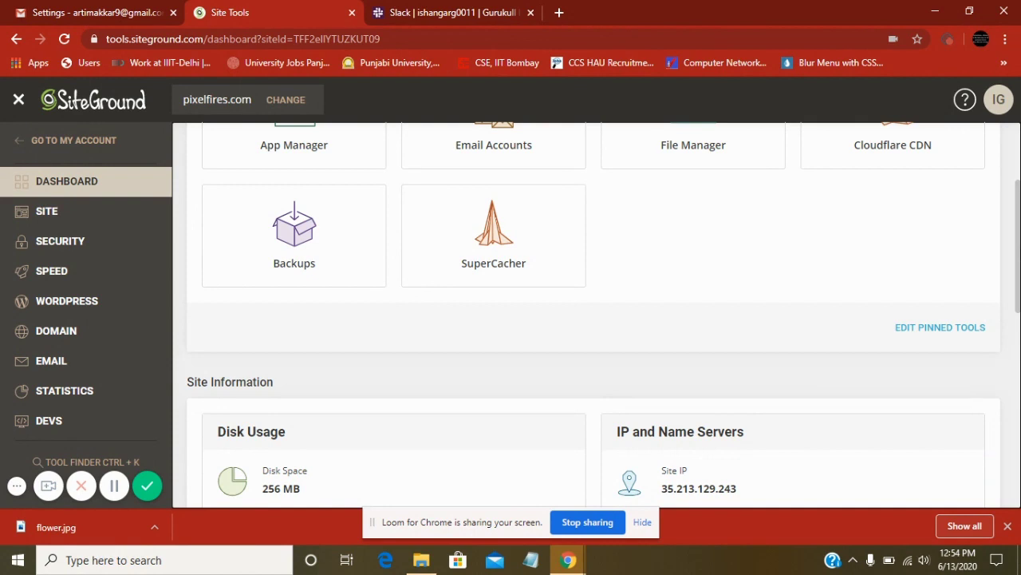
# Go to the Email Accounts page in SiteGround Site Tools.
pyautogui.scroll(-2, 916, 351)
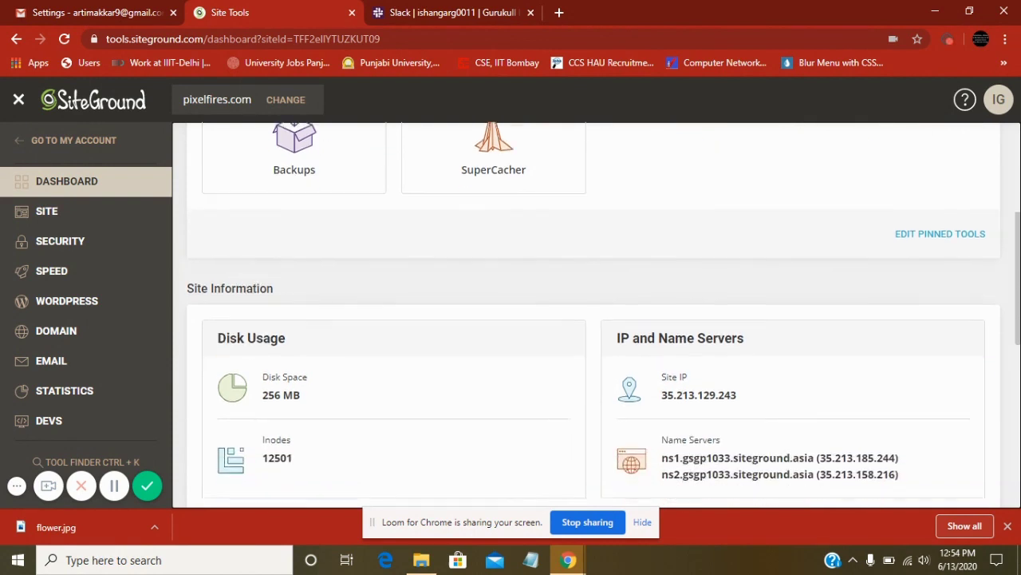
pyautogui.click(113, 369)
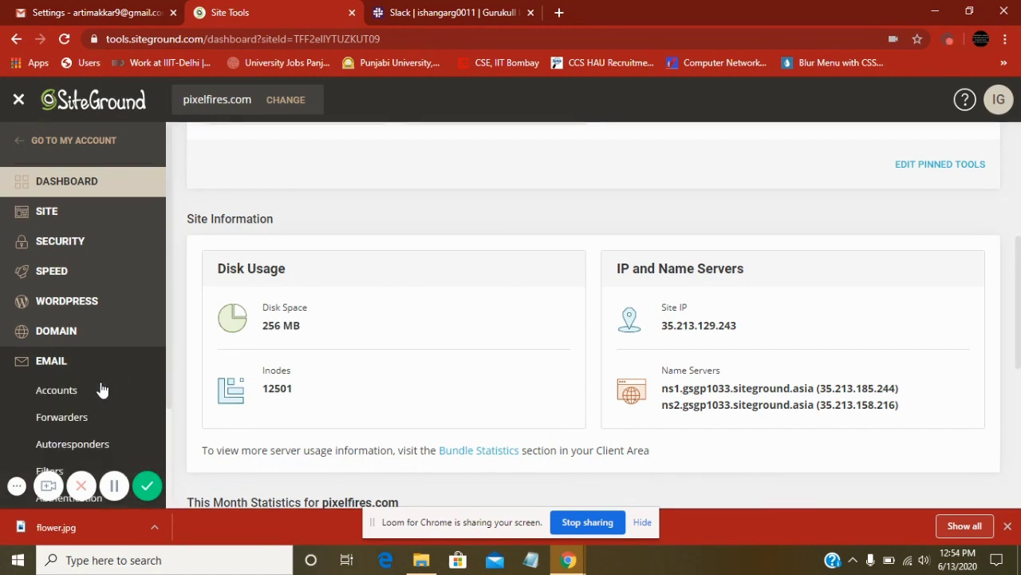
pyautogui.click(78, 396)
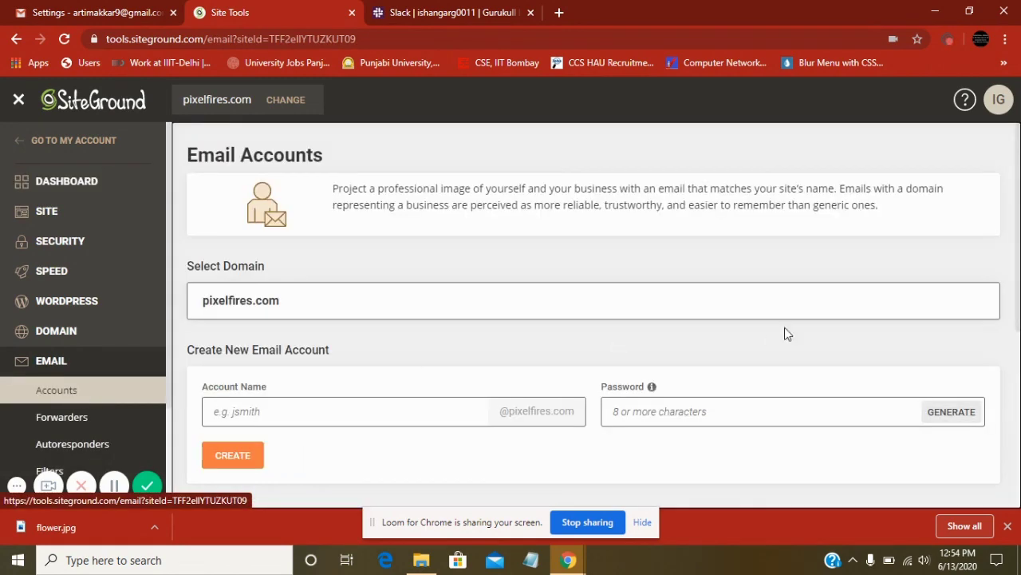
pyautogui.scroll(-2, 1019, 231)
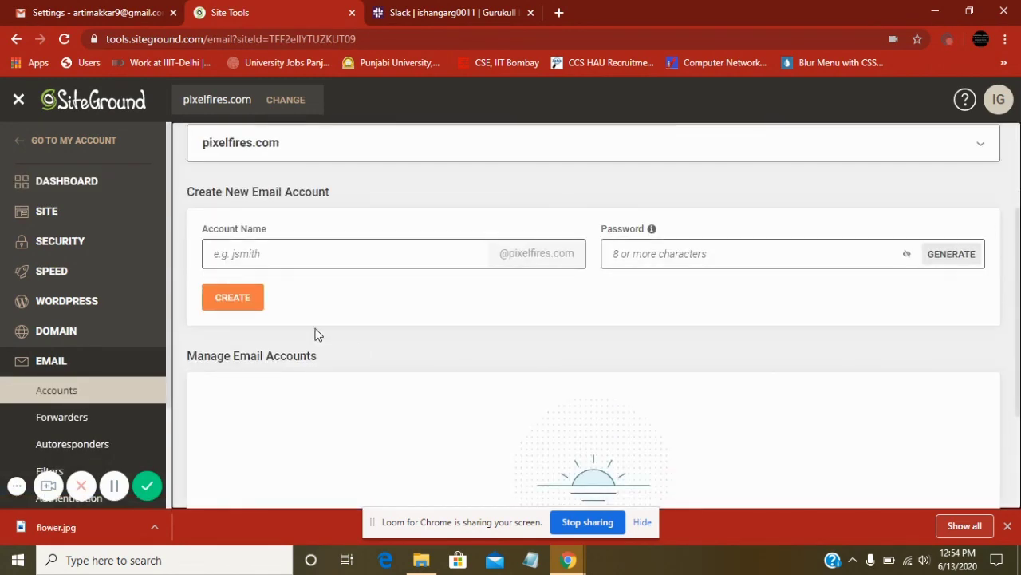
pyautogui.click(283, 255)
pyautogui.click(656, 253)
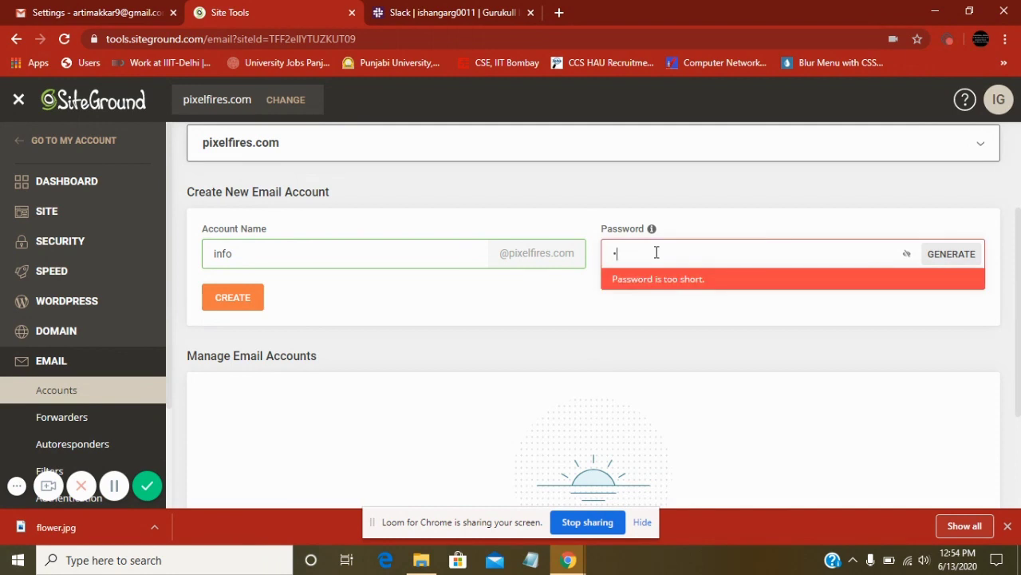
pyautogui.press('BackSpace')
pyautogui.press('BackSpace')
pyautogui.press('BackSpace')
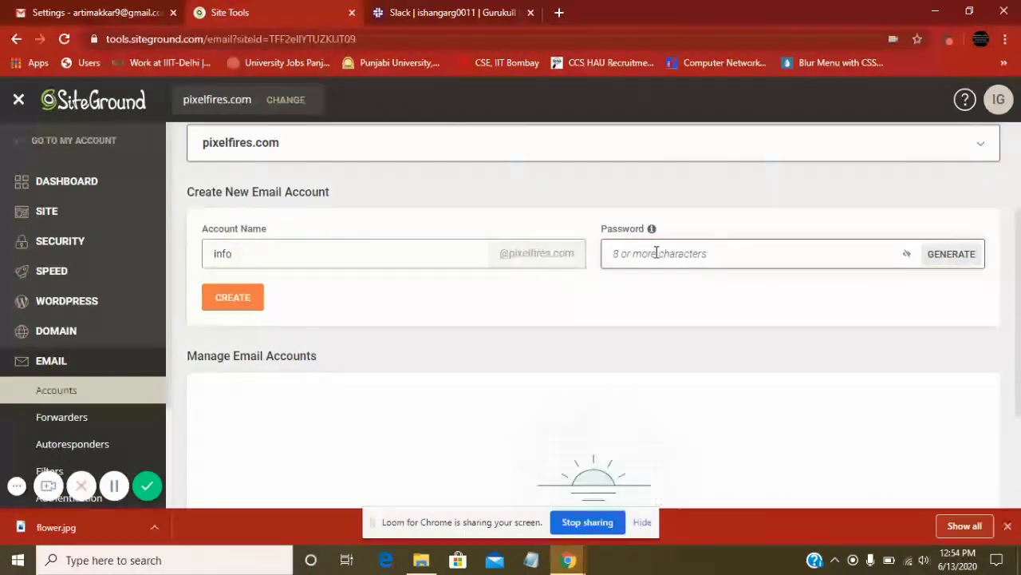
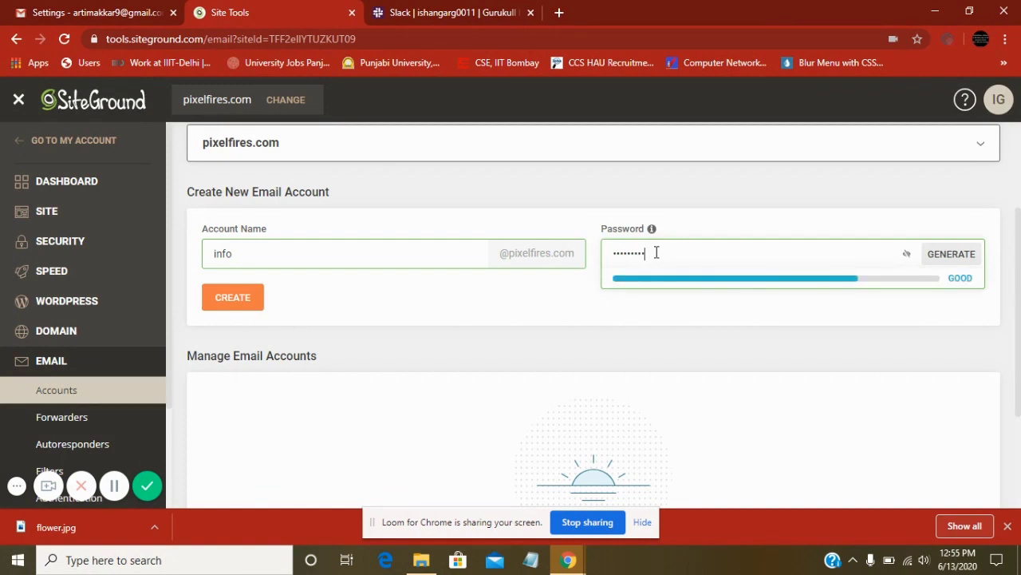
pyautogui.click(250, 302)
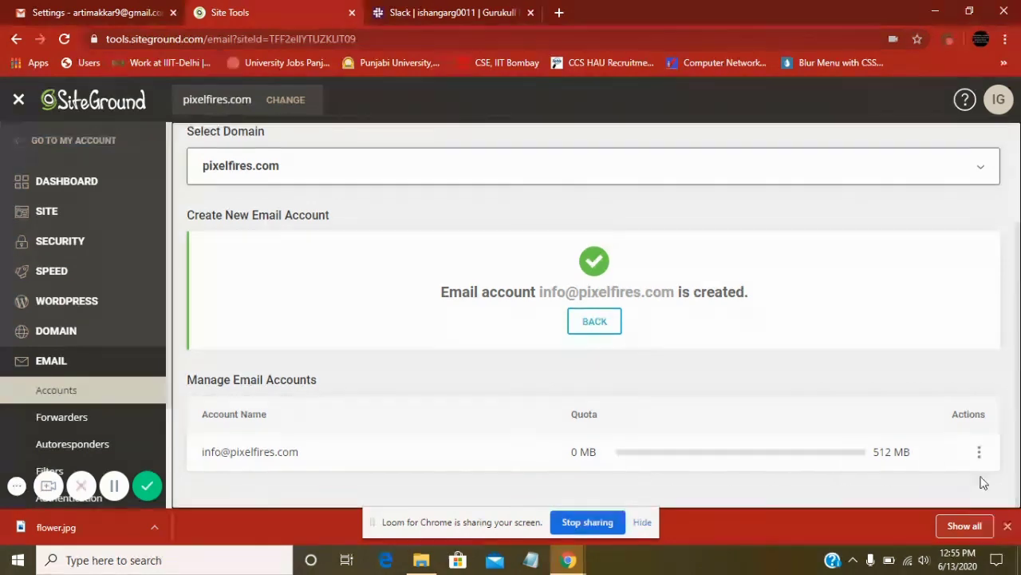
# Log in to the new account's webmail, then bring up its Mail Configuration in Site Tools.
pyautogui.click(981, 455)
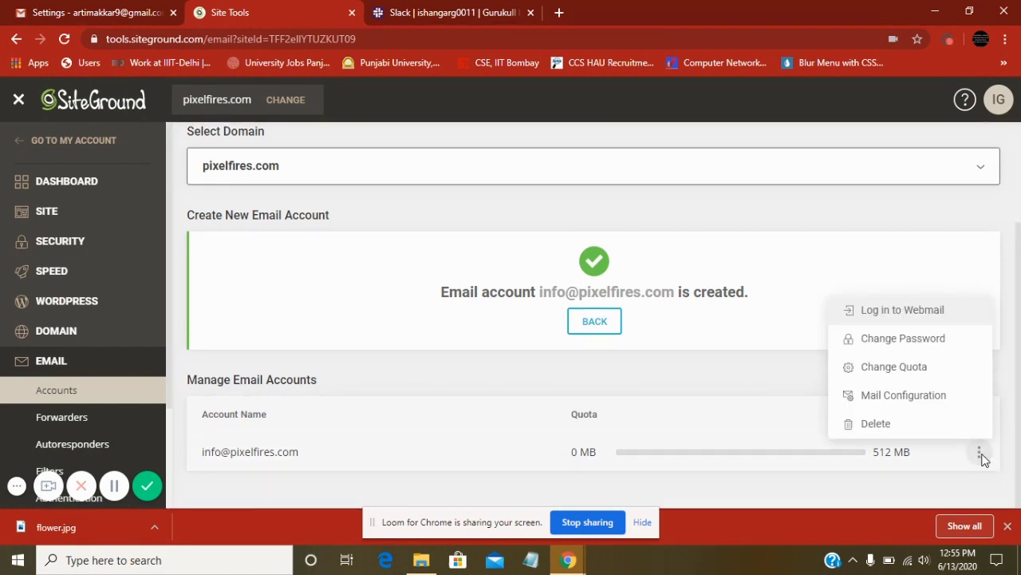
pyautogui.click(915, 316)
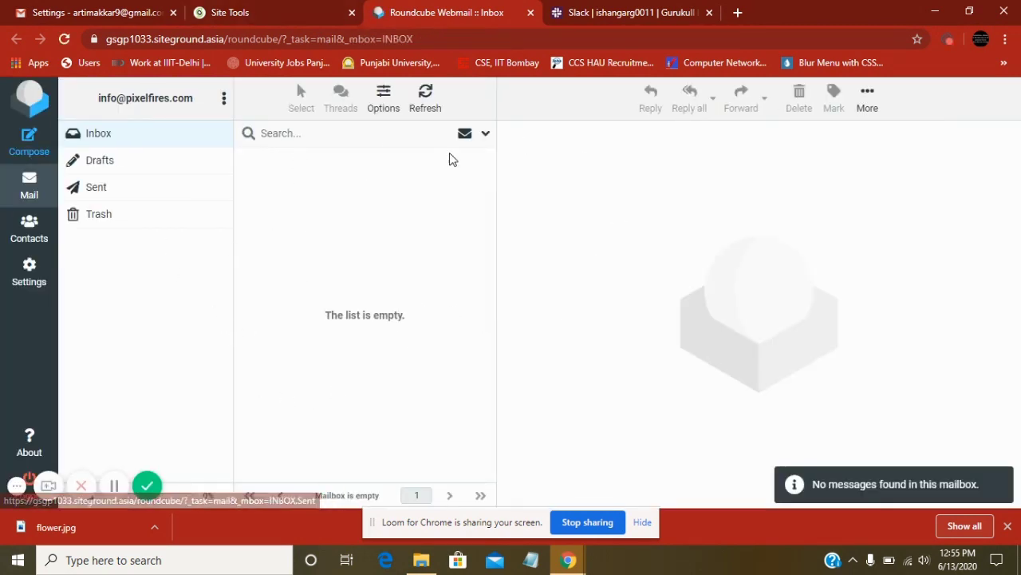
pyautogui.click(257, 13)
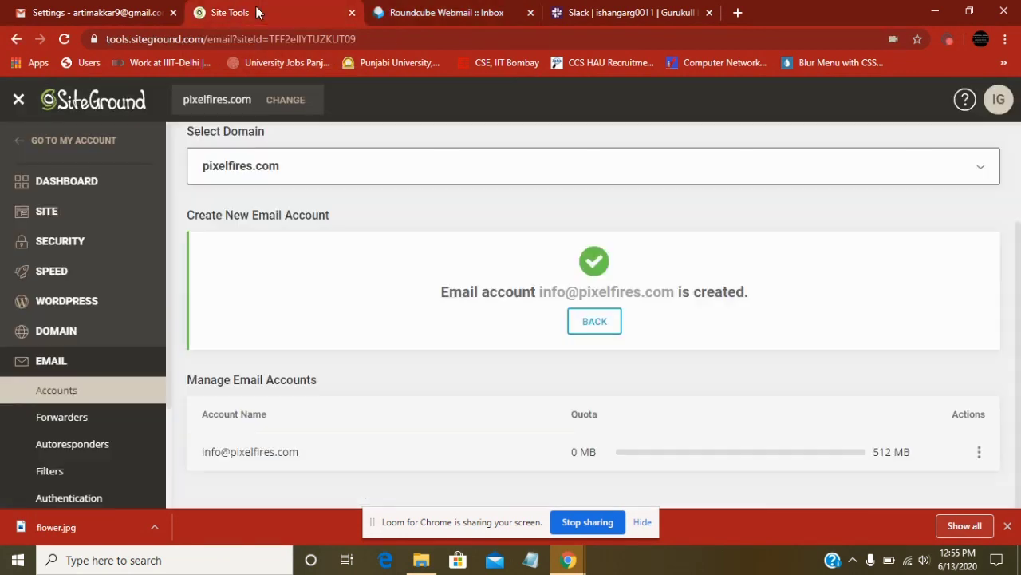
pyautogui.click(979, 452)
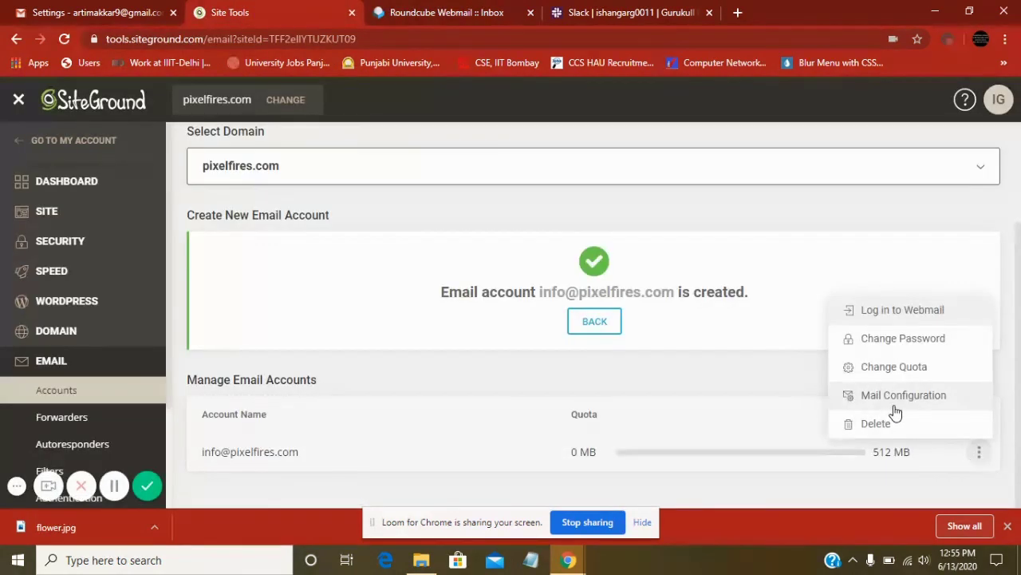
pyautogui.click(893, 402)
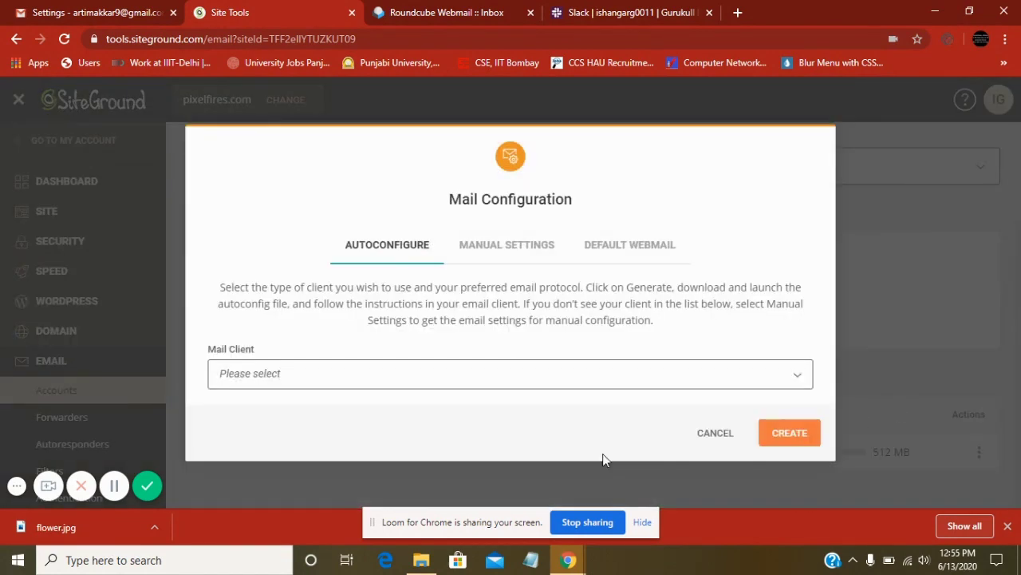
# Show the Manual Settings and highlight the username, server pixelfires.com, POP3 995 and SMTP 465 ports.
pyautogui.click(539, 245)
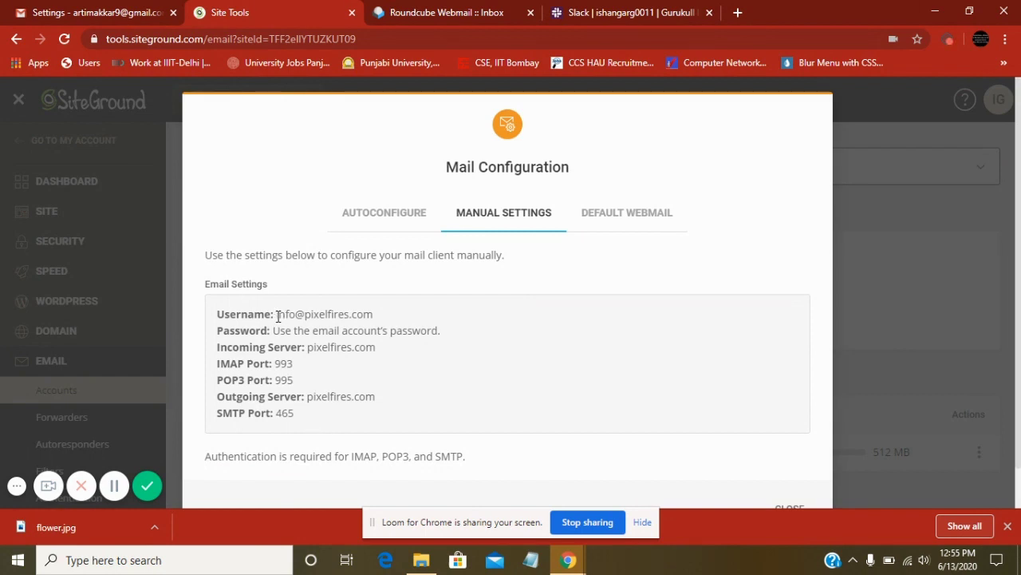
pyautogui.moveTo(277, 315); pyautogui.dragTo(390, 317)
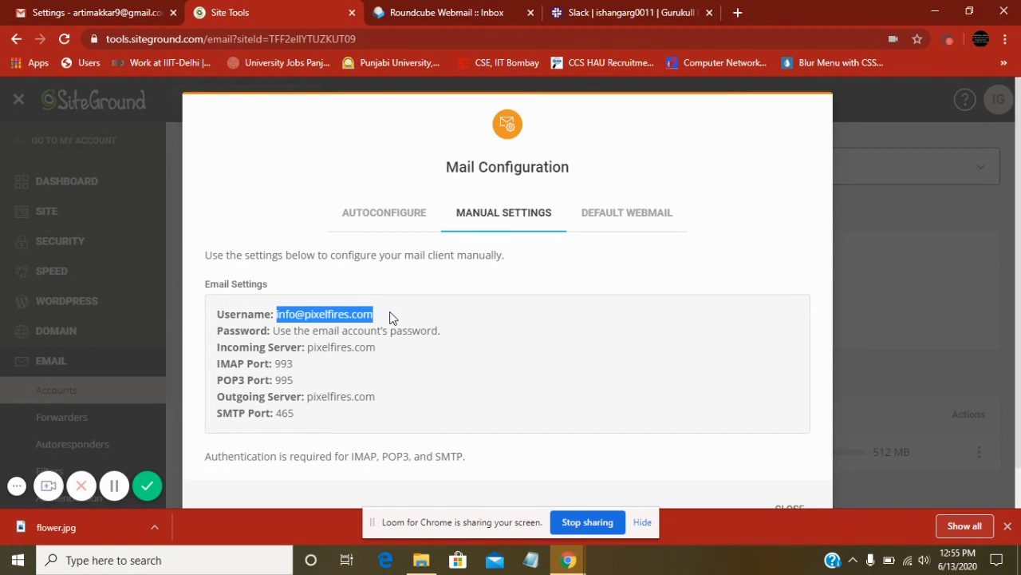
pyautogui.moveTo(308, 349); pyautogui.dragTo(379, 352)
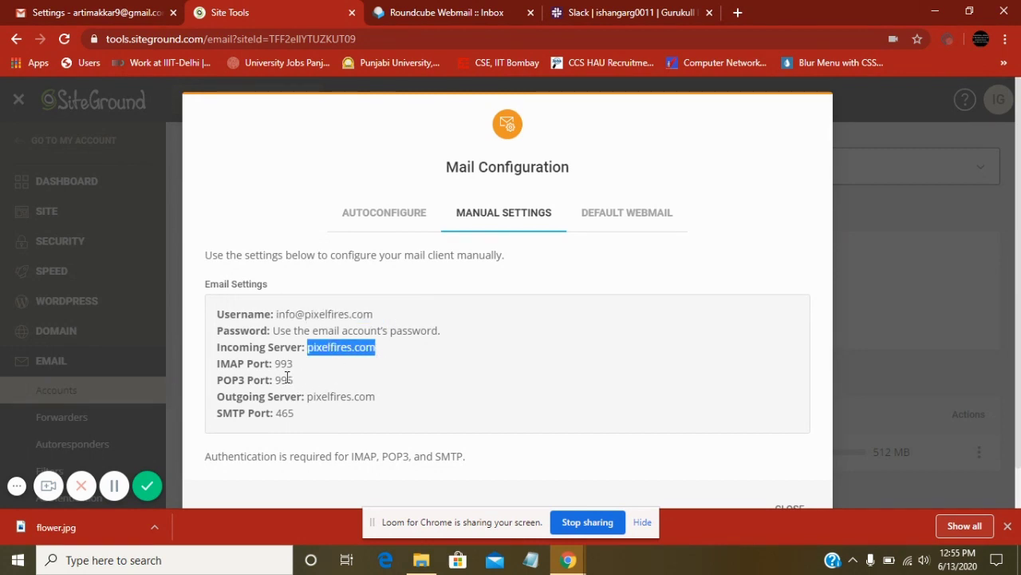
pyautogui.moveTo(308, 397); pyautogui.dragTo(375, 396)
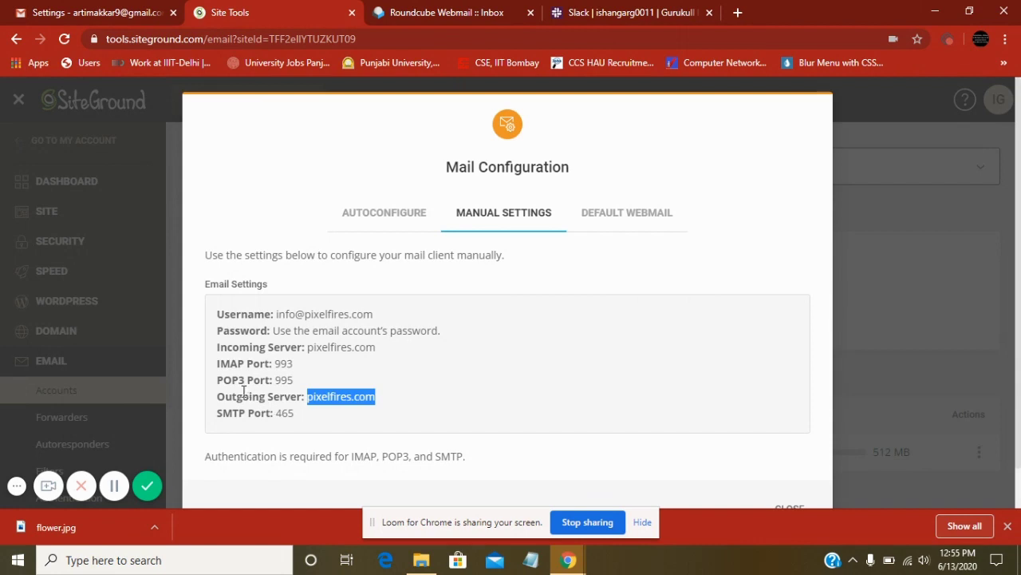
pyautogui.moveTo(245, 379); pyautogui.dragTo(202, 386)
pyautogui.moveTo(247, 413); pyautogui.dragTo(218, 413)
pyautogui.moveTo(245, 380); pyautogui.dragTo(217, 381)
pyautogui.click(319, 413)
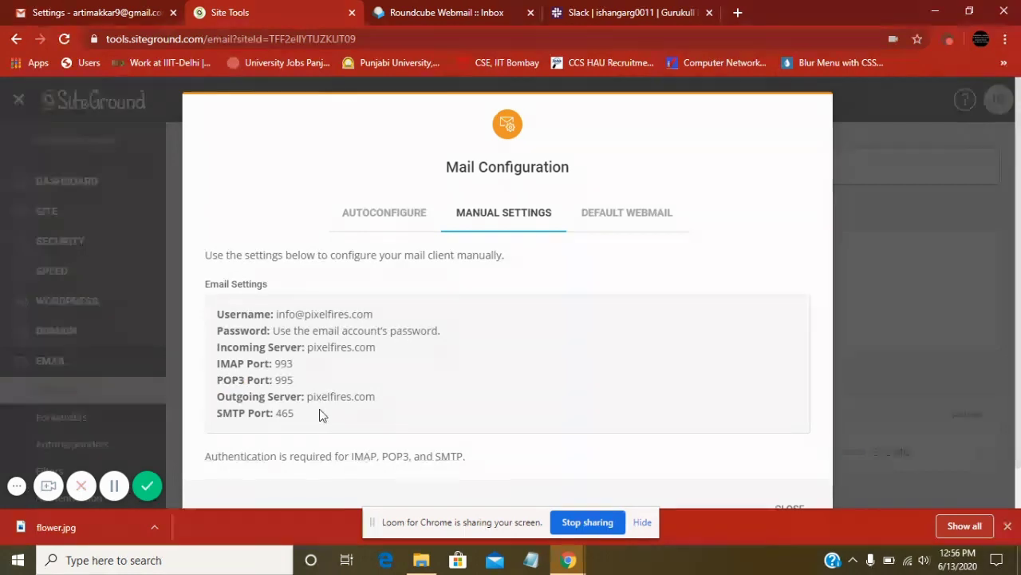
# In Gmail's settings, dismiss the mail-checking error and start adding another send-as address.
pyautogui.click(114, 12)
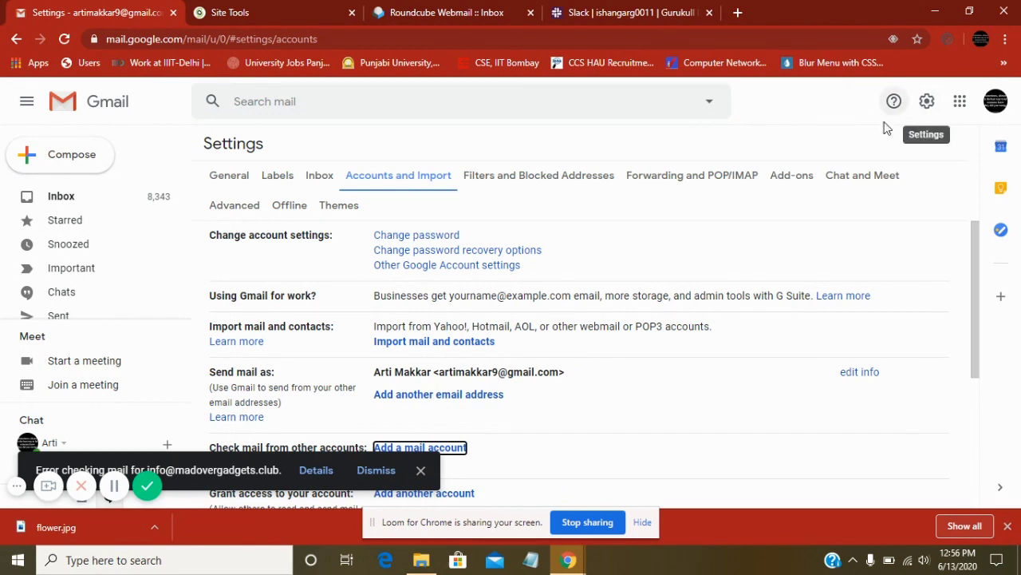
pyautogui.click(422, 469)
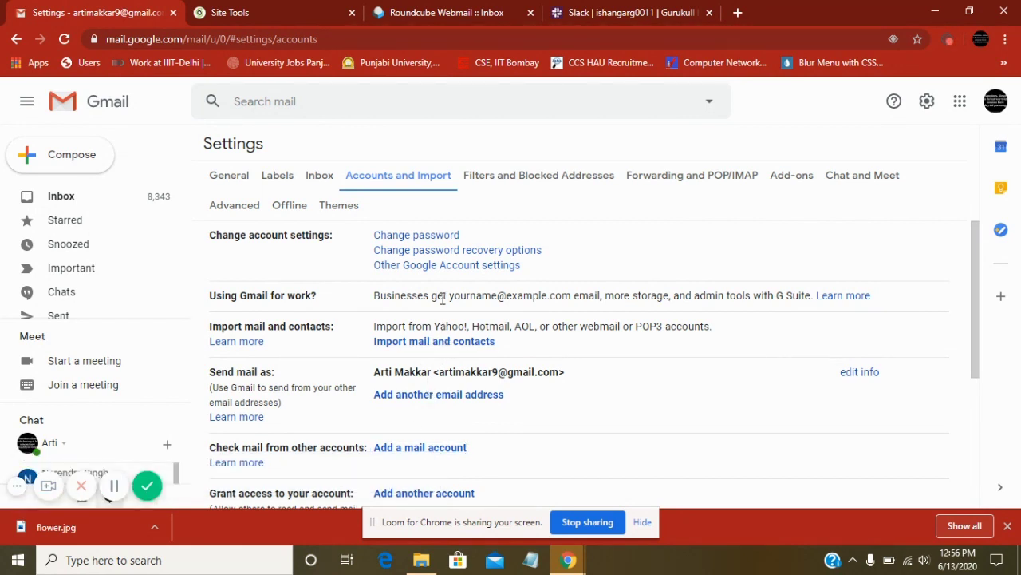
pyautogui.click(445, 397)
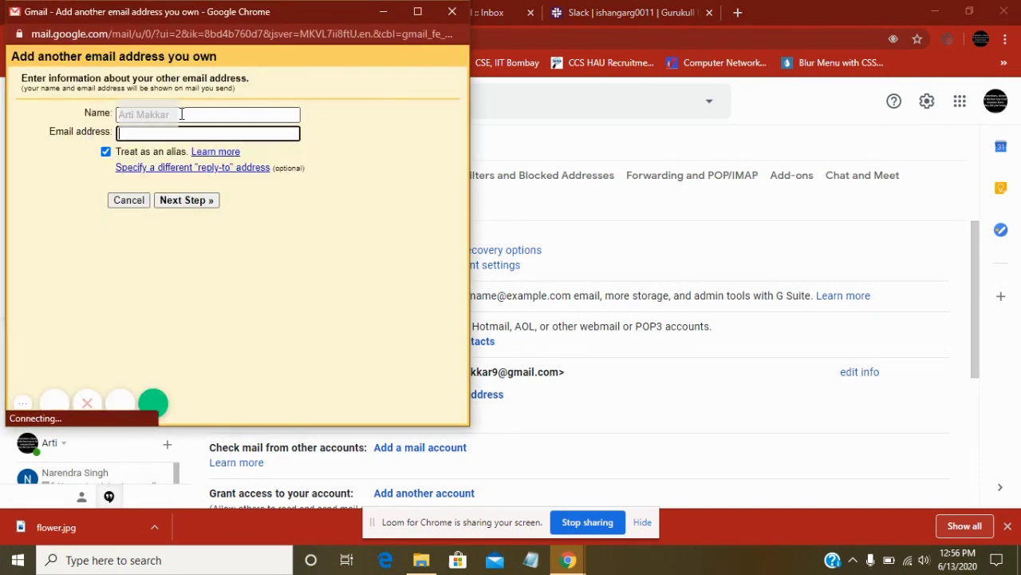
pyautogui.moveTo(180, 114); pyautogui.dragTo(108, 114)
pyautogui.press('BackSpace')
pyautogui.write('info')
pyautogui.click(126, 134)
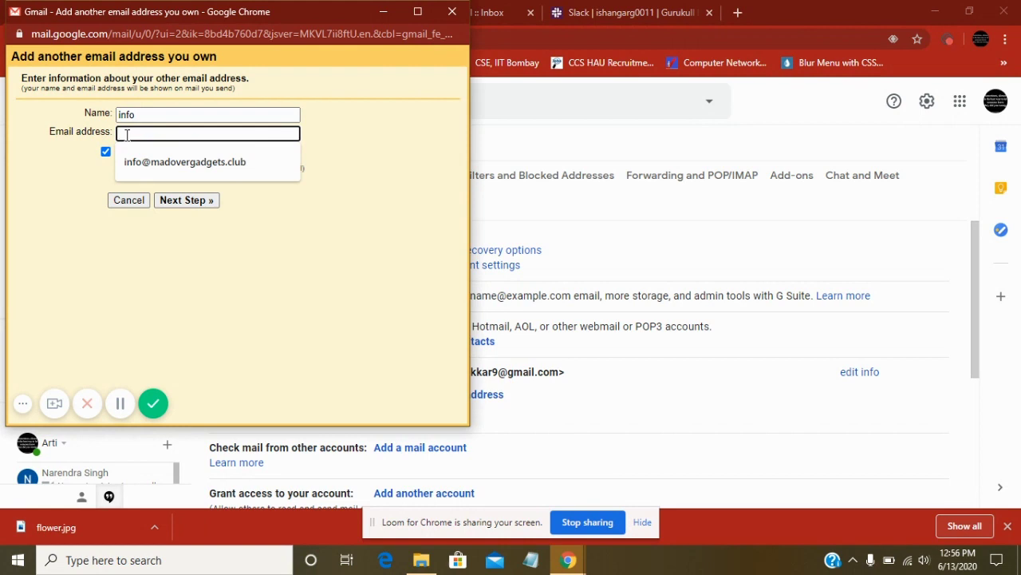
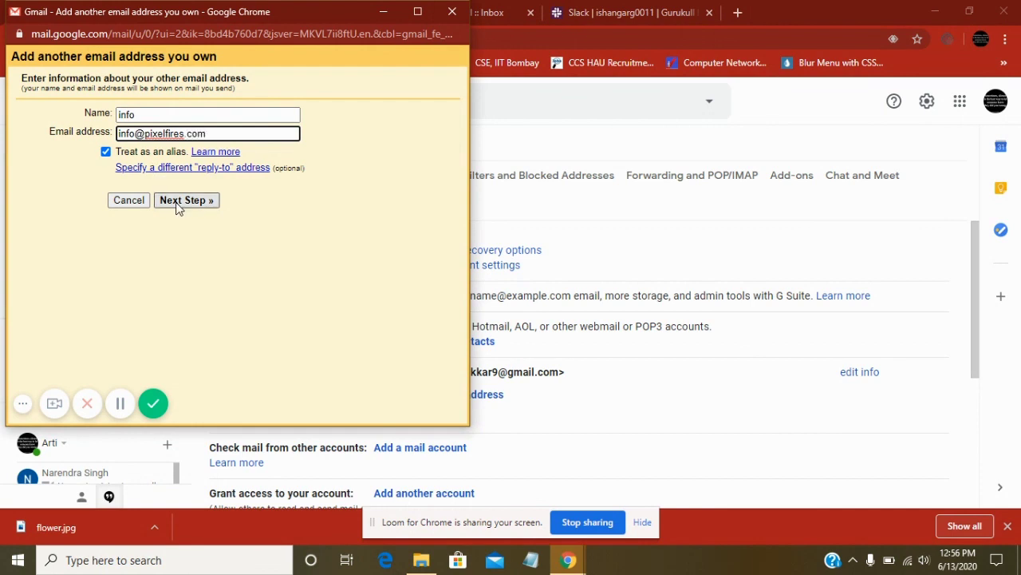
pyautogui.click(179, 206)
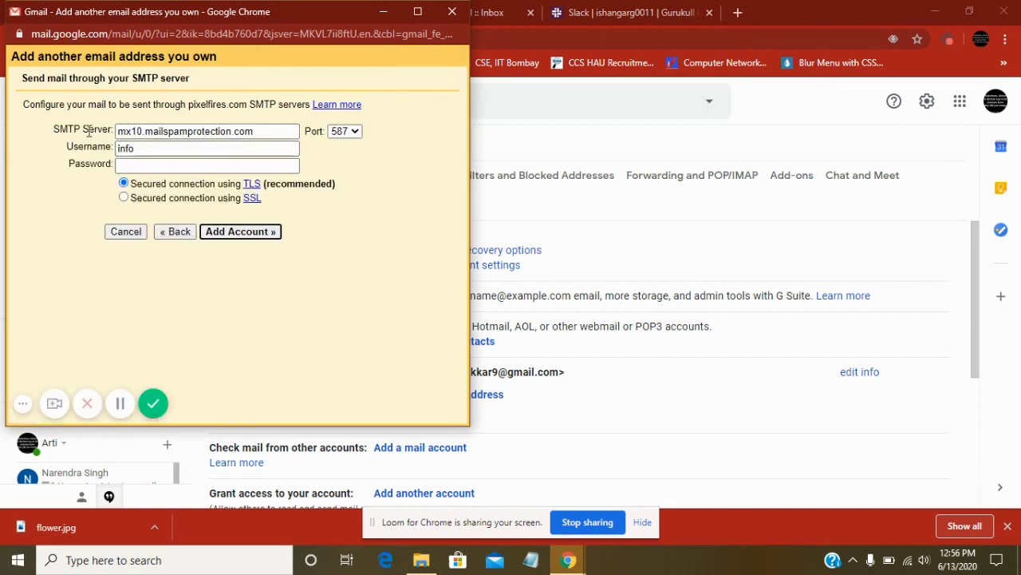
pyautogui.click(260, 132)
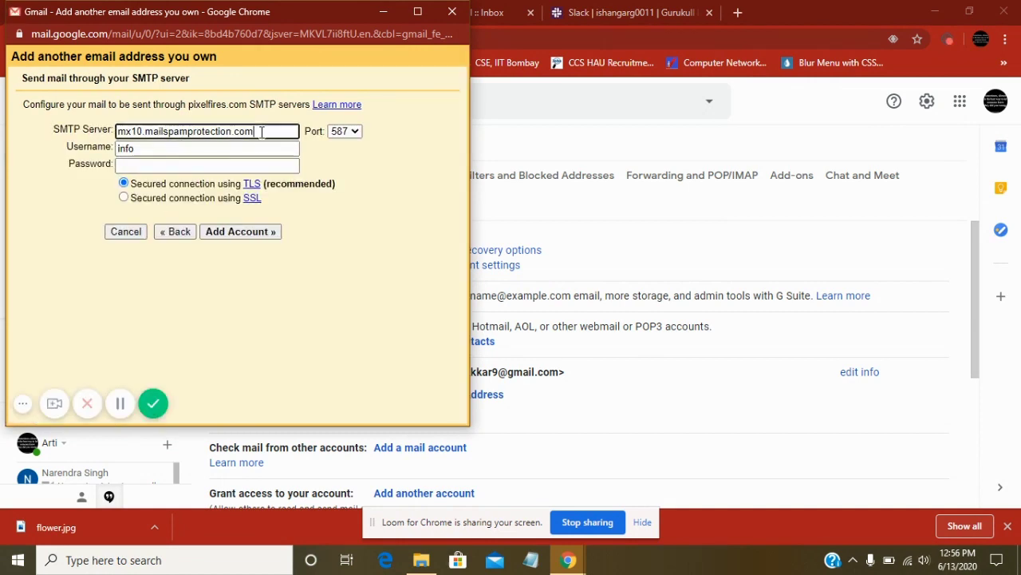
pyautogui.moveTo(261, 133); pyautogui.dragTo(102, 144)
pyautogui.write('pixelfi')
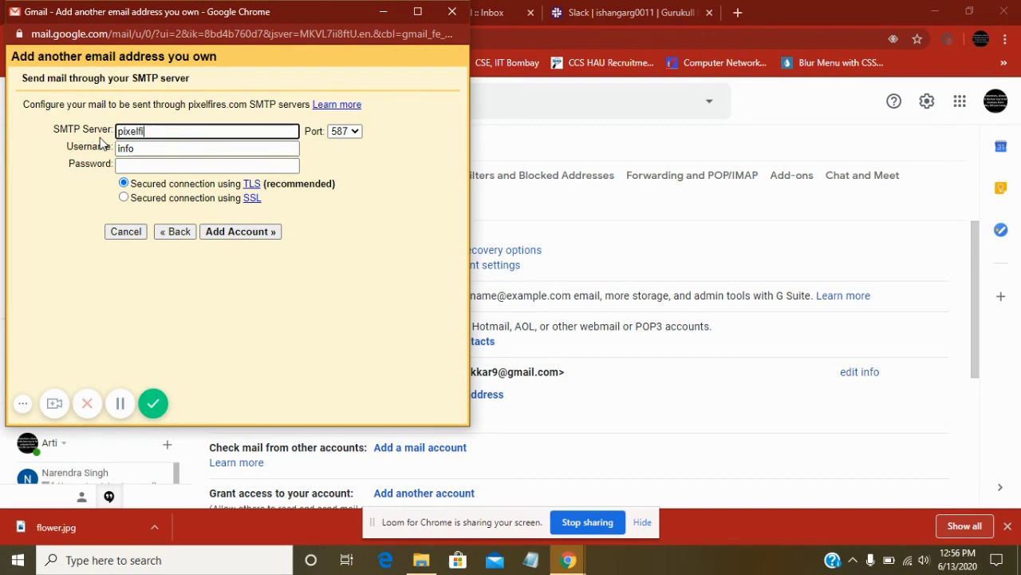
pyautogui.write('res.com')
pyautogui.click(153, 148)
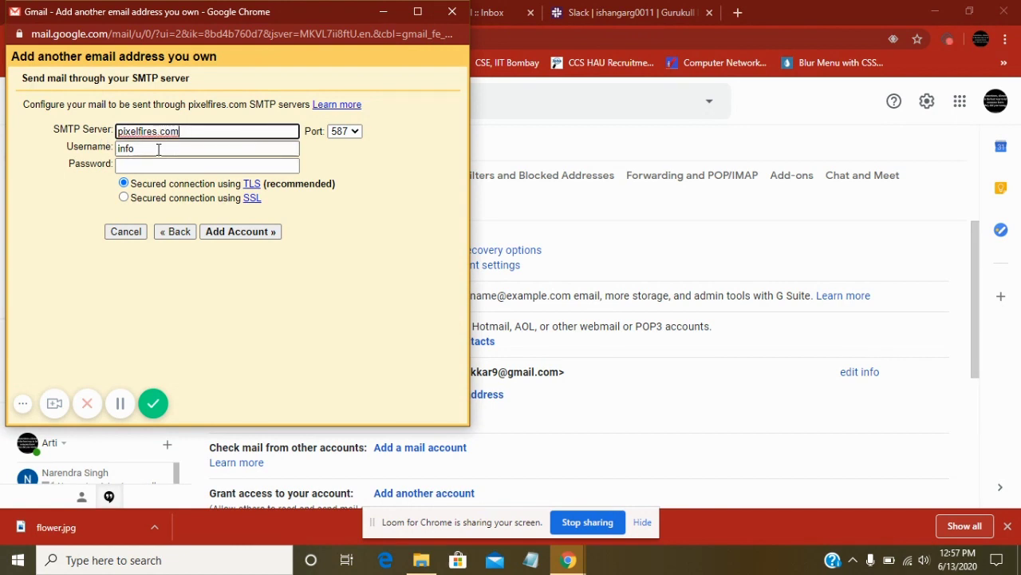
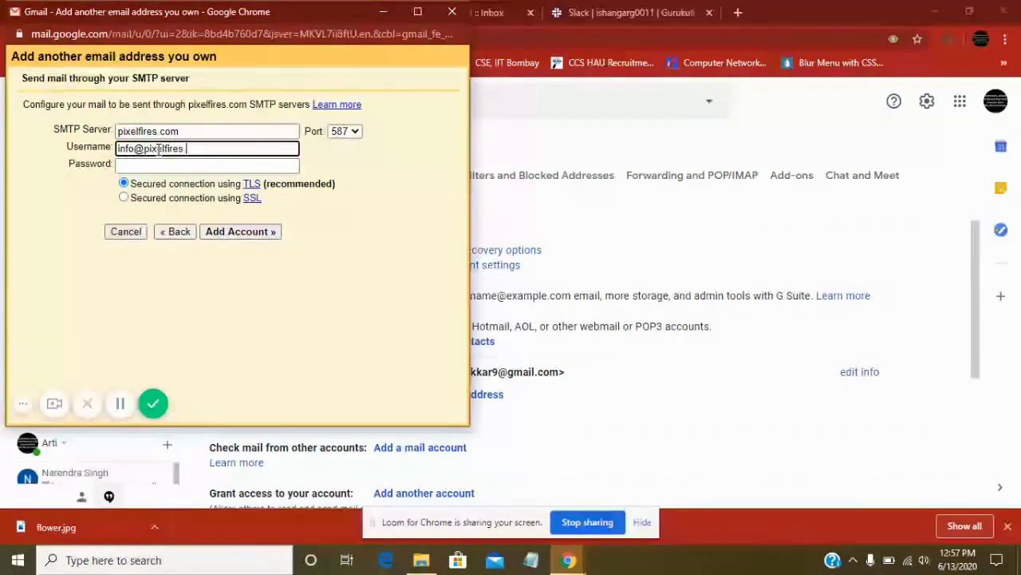
pyautogui.click(159, 166)
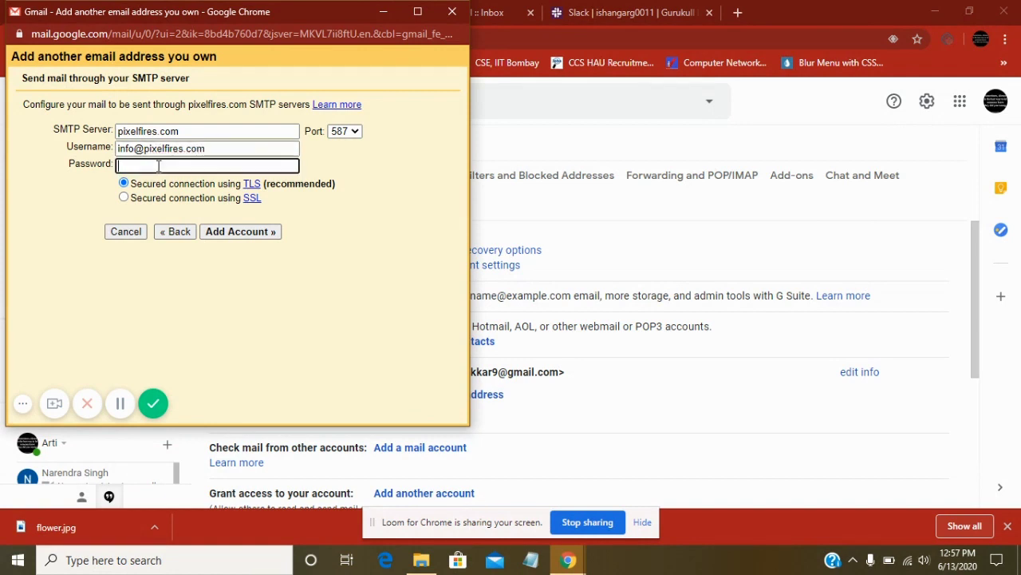
pyautogui.write('•••••')
# Choose SSL on port 465, add the account, and switch to the Roundcube inbox.
pyautogui.click(123, 199)
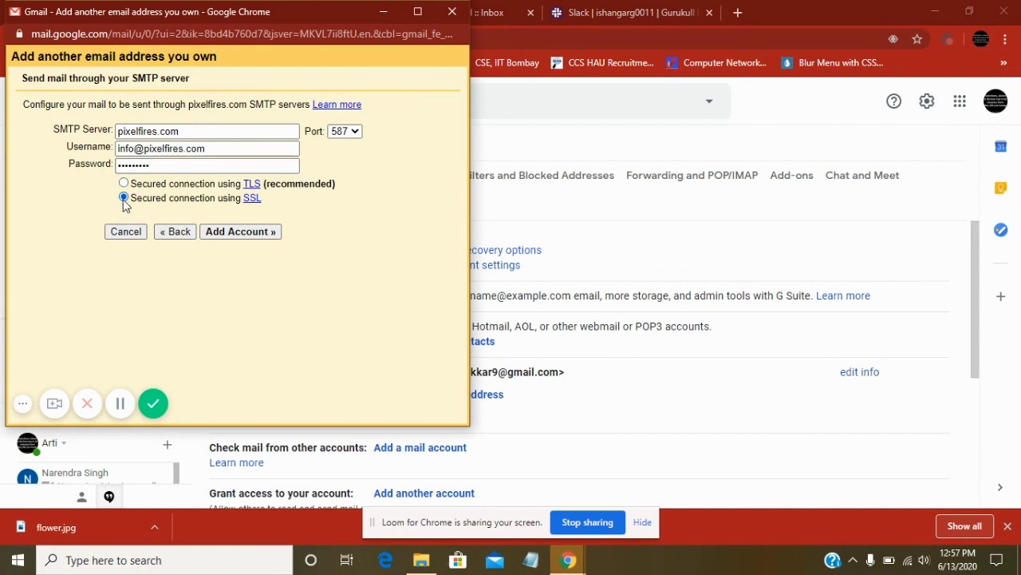
pyautogui.click(356, 136)
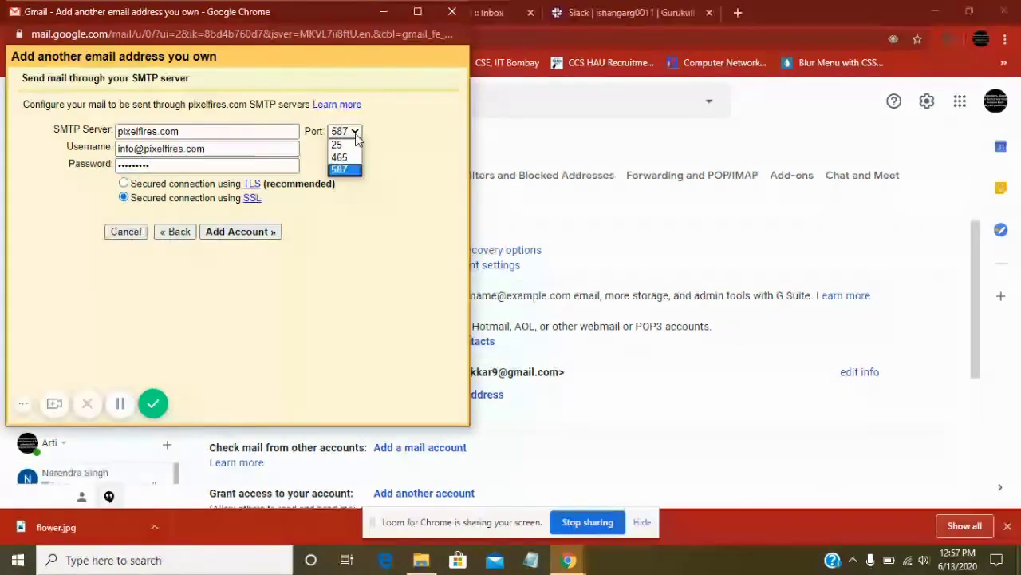
pyautogui.click(354, 158)
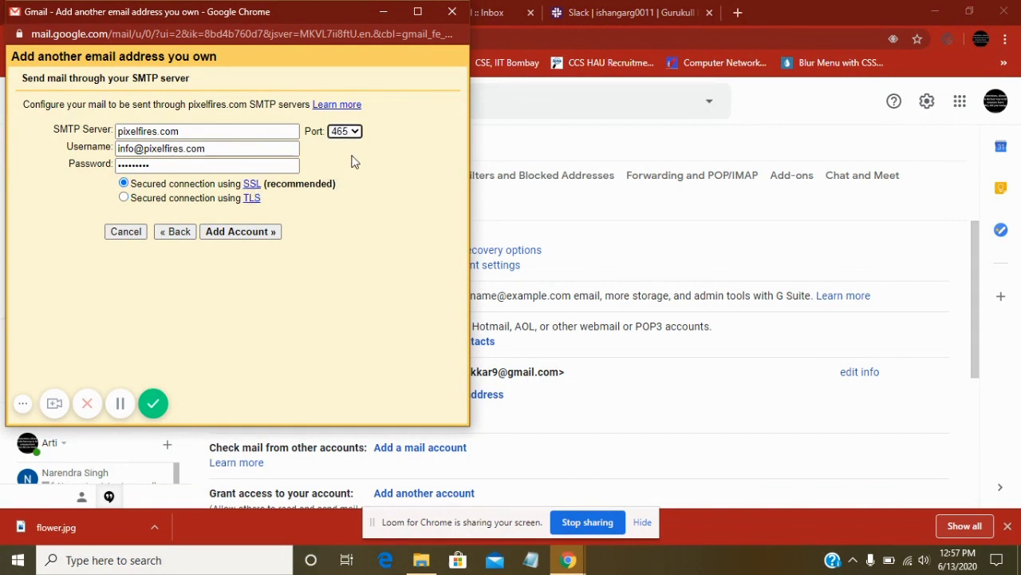
pyautogui.click(257, 233)
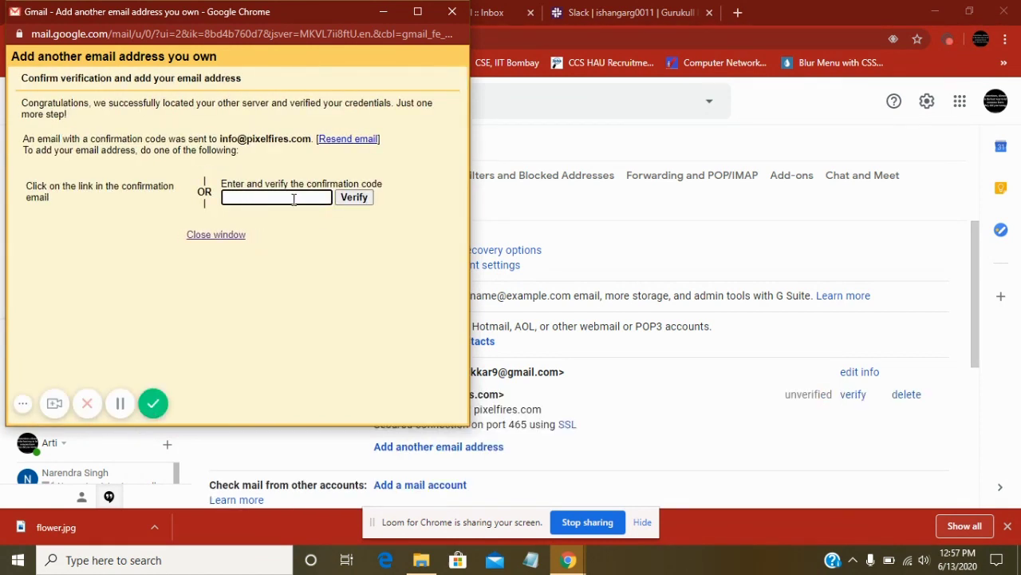
pyautogui.click(535, 149)
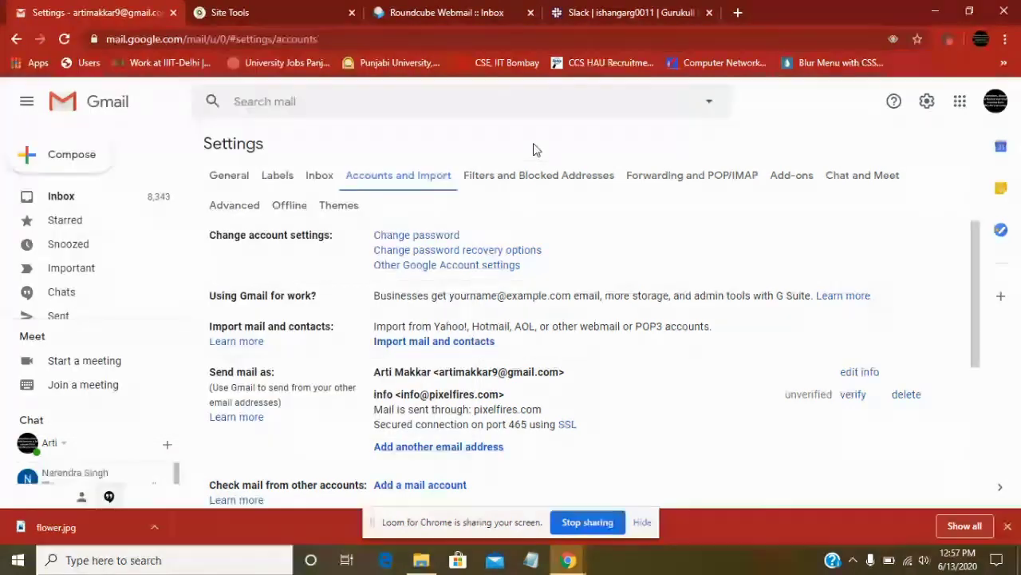
pyautogui.click(462, 16)
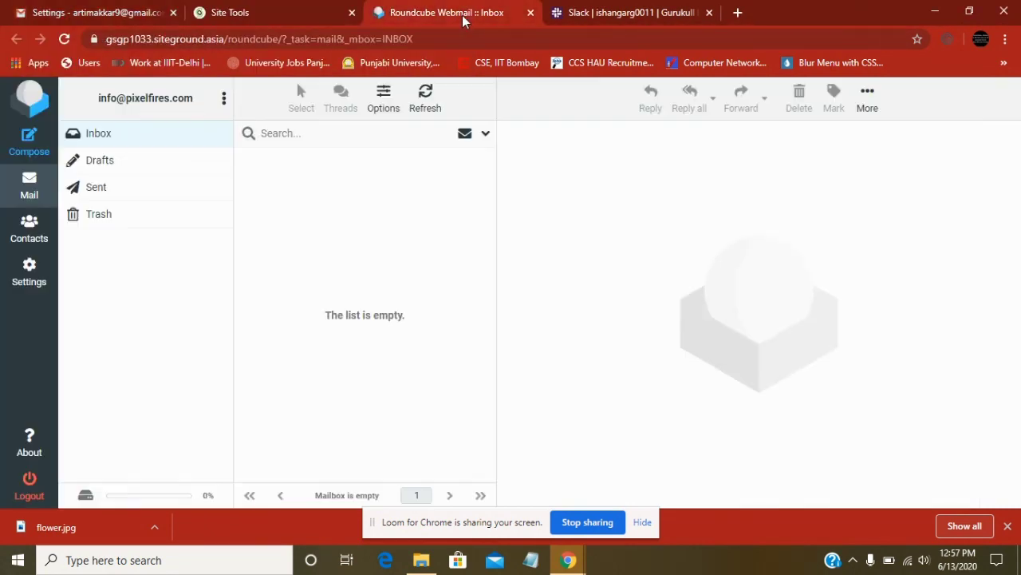
# Open the Gmail Confirmation email in Roundcube, select its code, and return to Gmail settings.
pyautogui.click(108, 143)
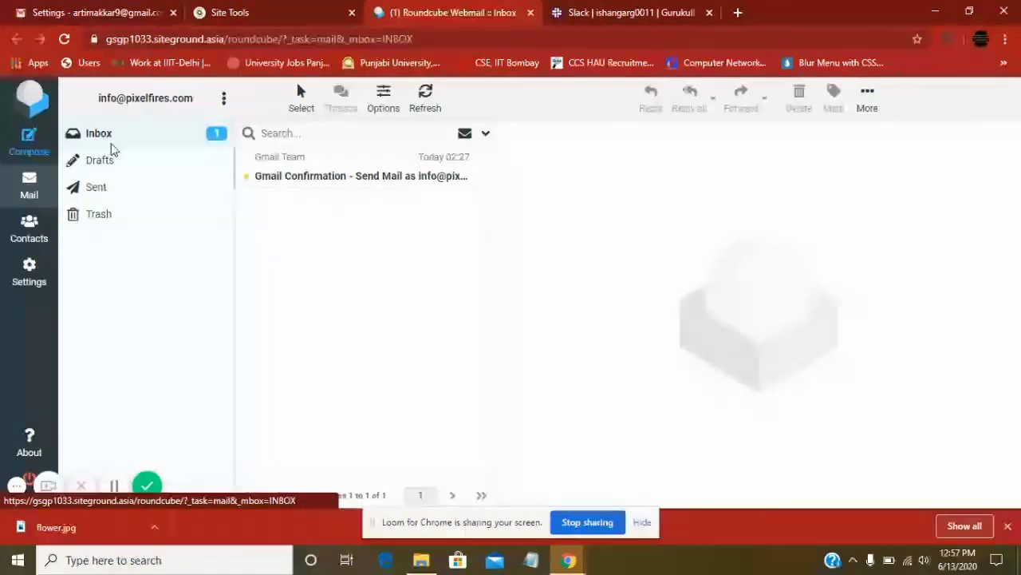
pyautogui.click(278, 177)
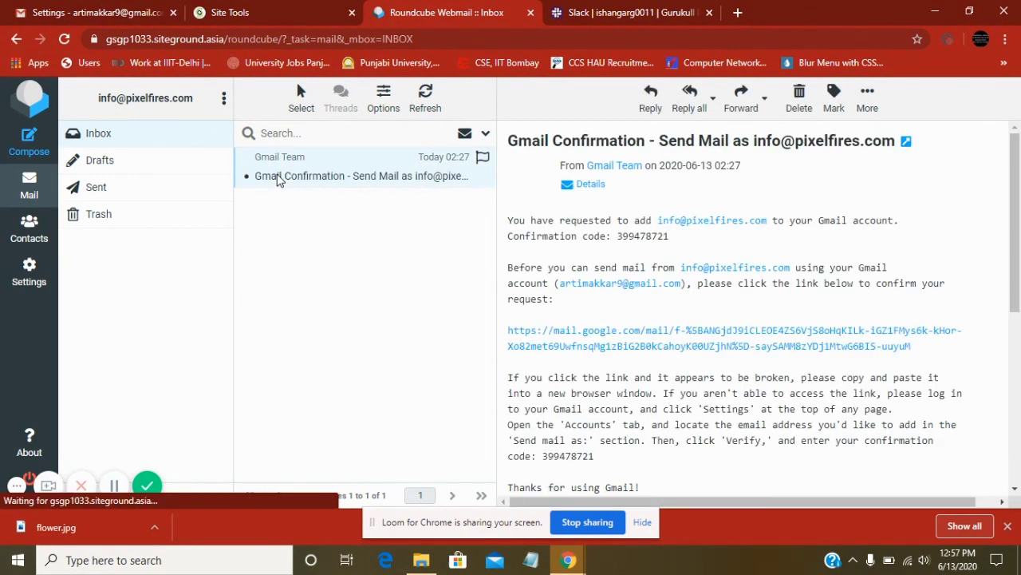
pyautogui.moveTo(674, 237); pyautogui.dragTo(617, 239)
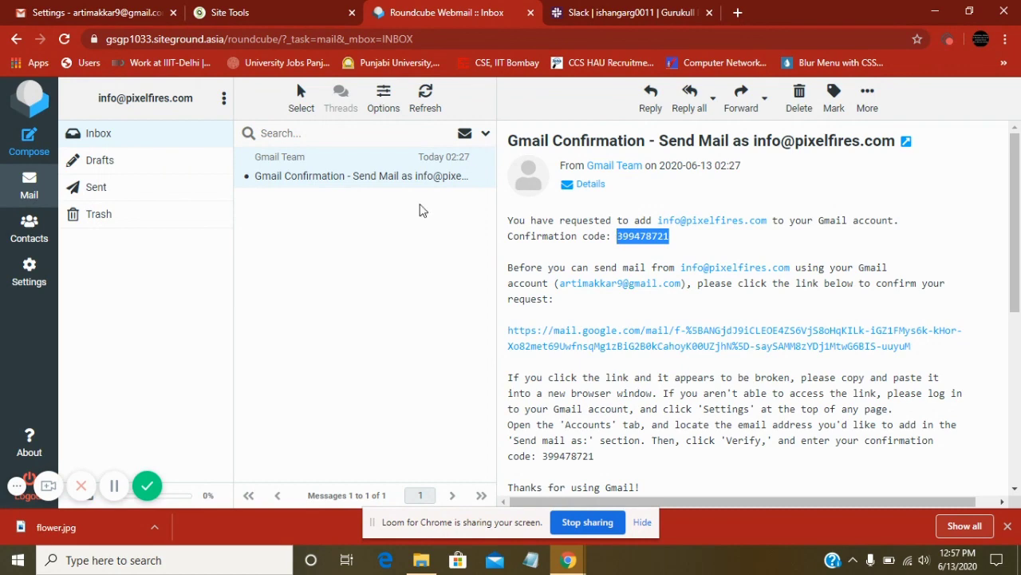
pyautogui.click(80, 8)
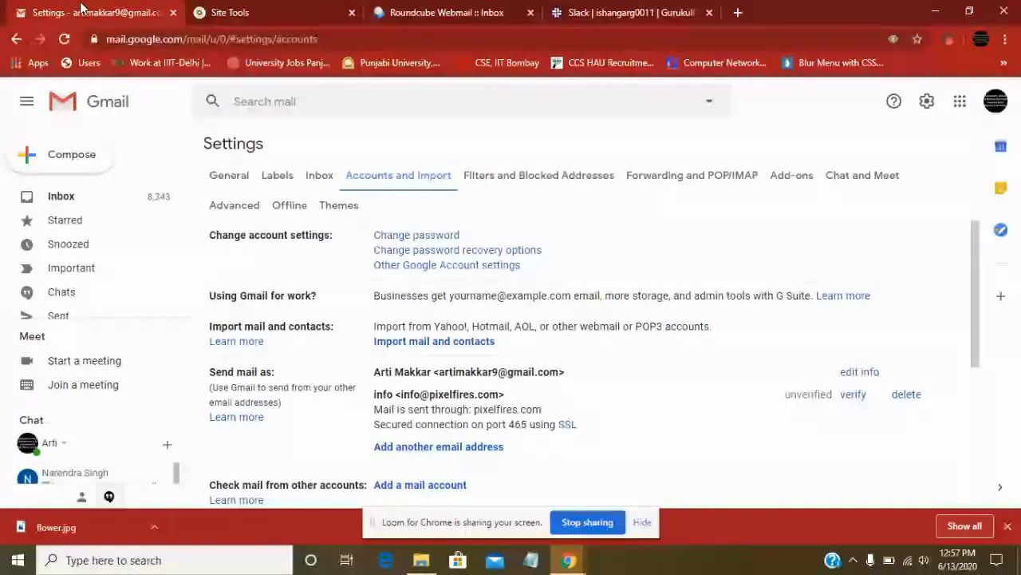
pyautogui.moveTo(566, 560)
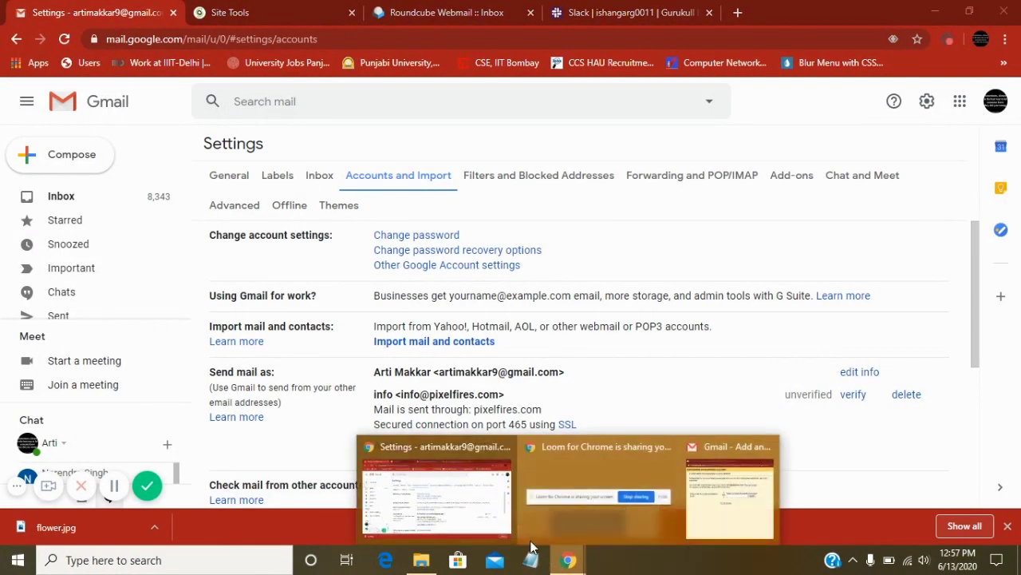
pyautogui.click(734, 476)
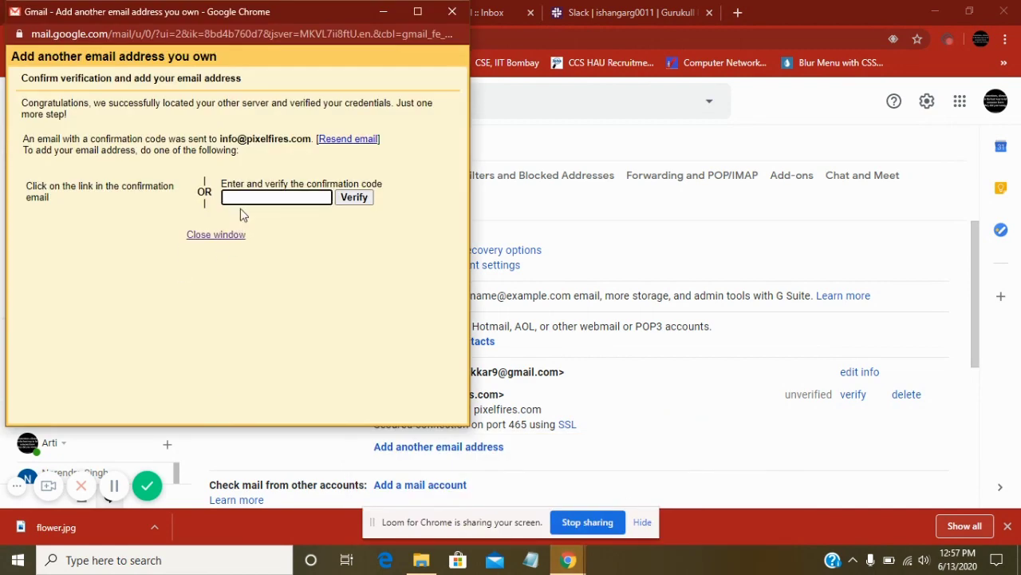
pyautogui.click(351, 198)
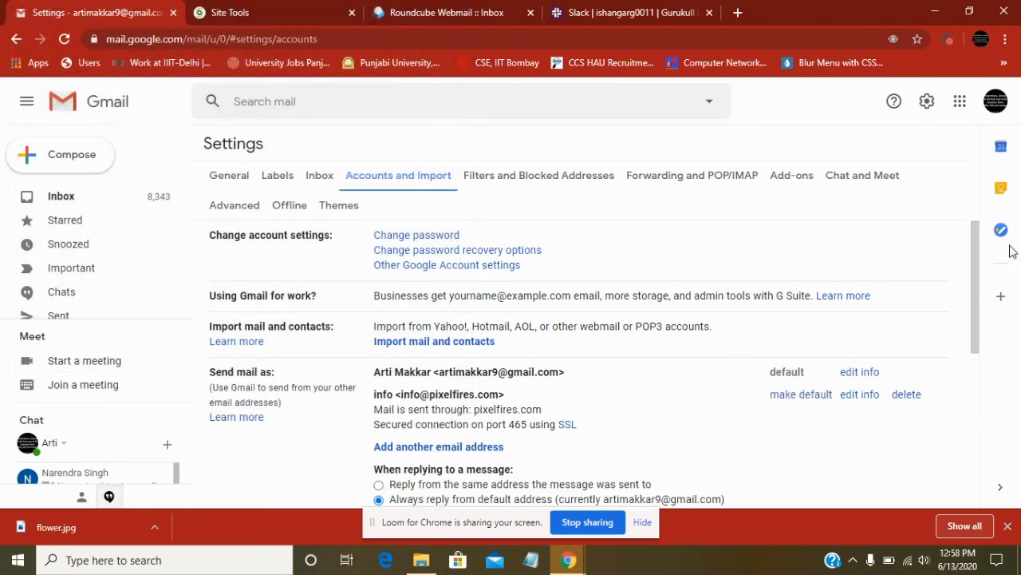
pyautogui.moveTo(981, 264); pyautogui.dragTo(978, 351)
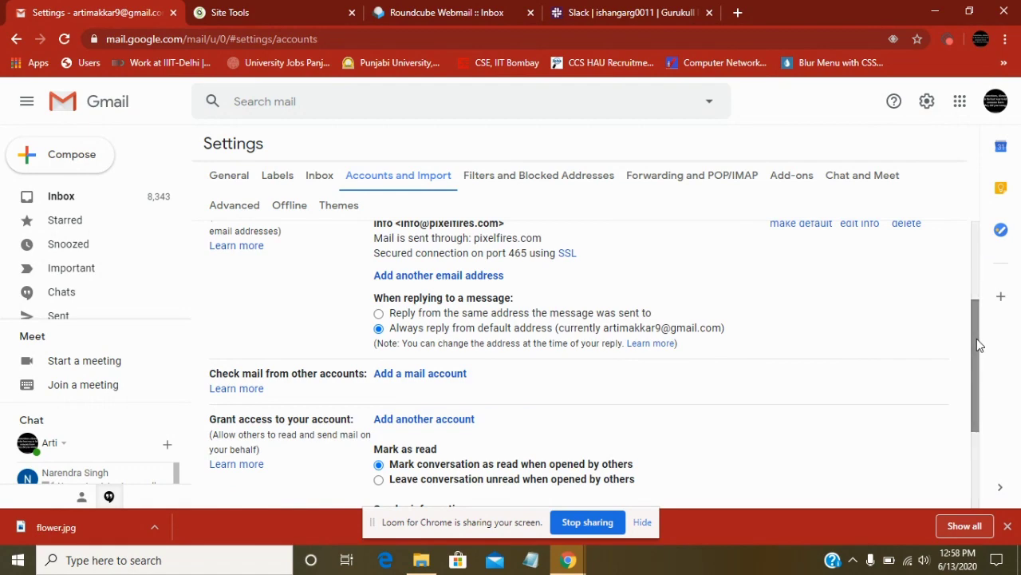
pyautogui.click(435, 375)
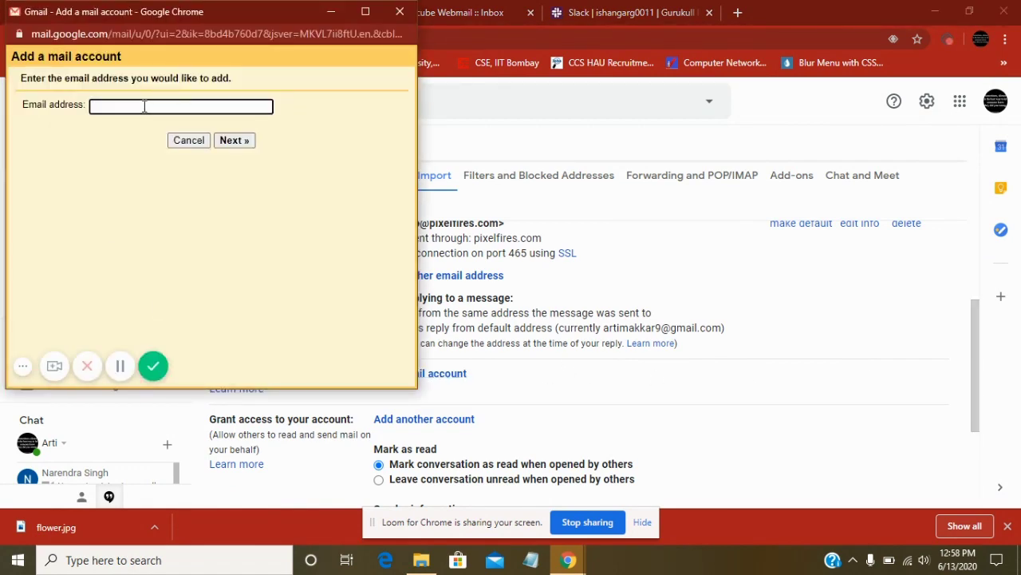
pyautogui.click(144, 106)
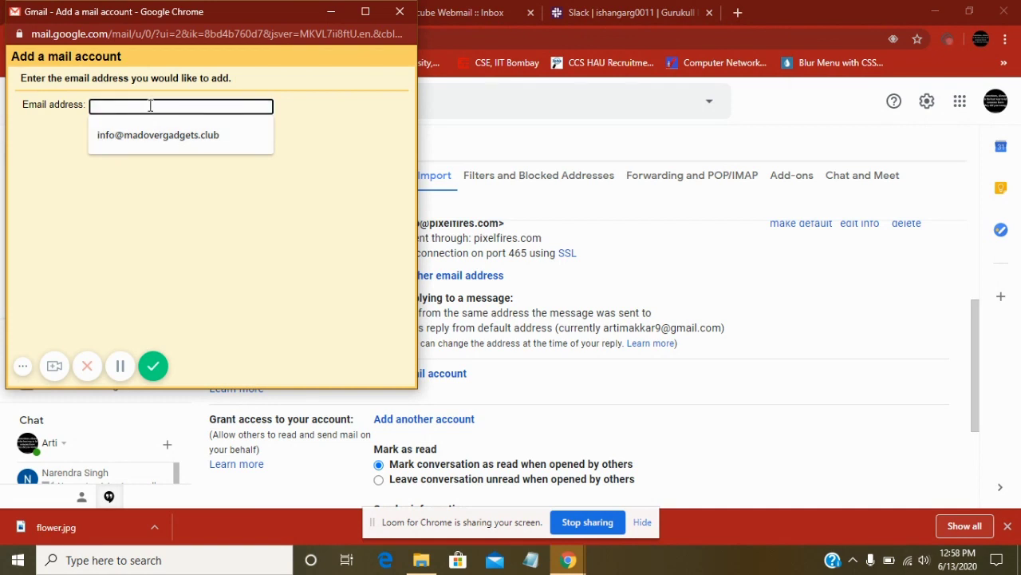
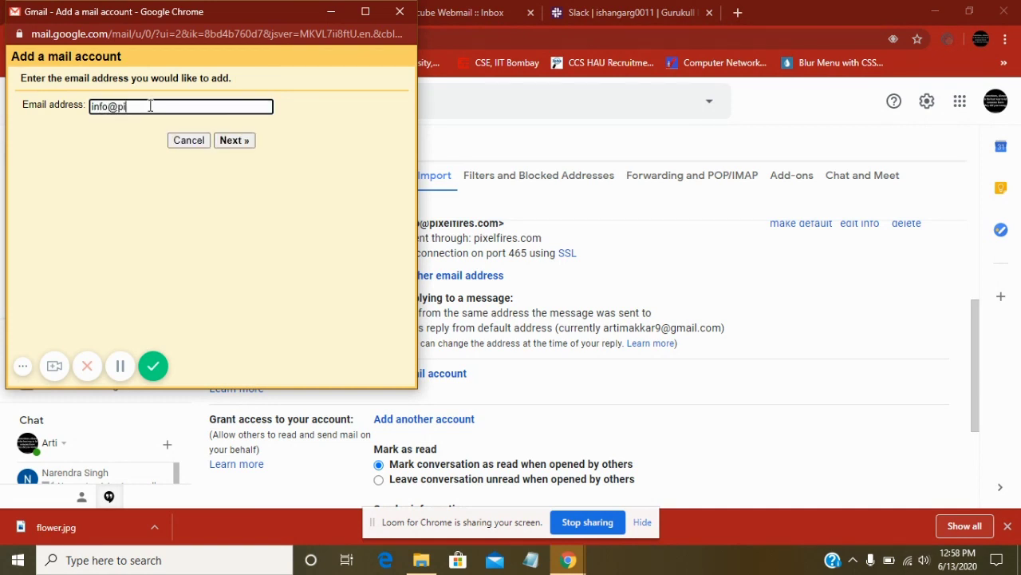
pyautogui.click(227, 143)
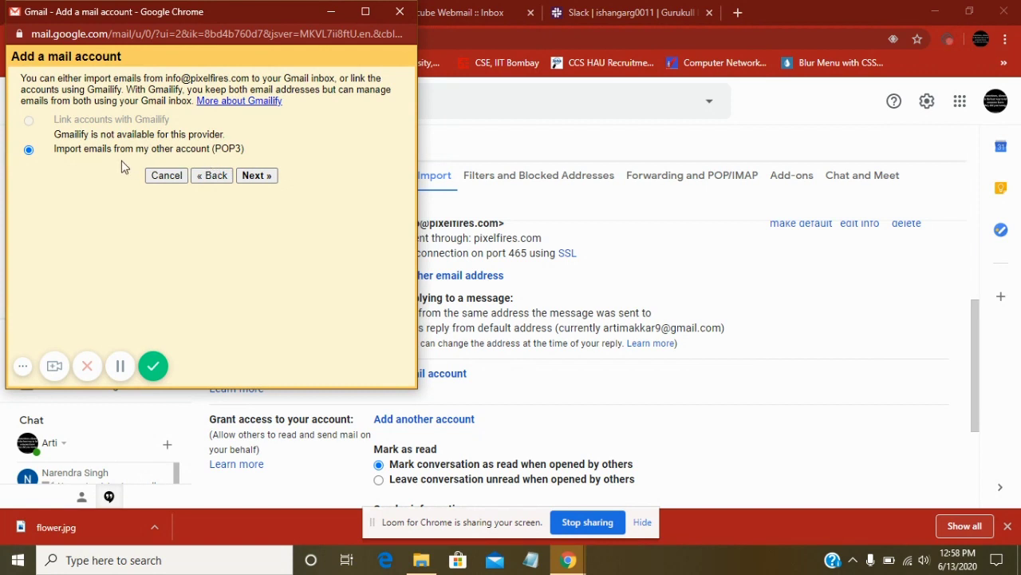
pyautogui.click(245, 179)
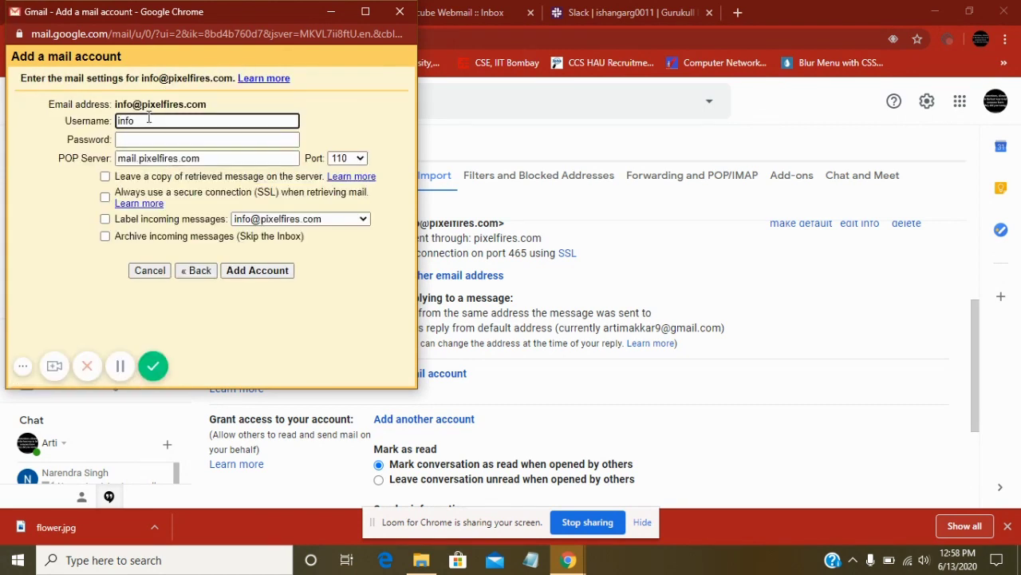
pyautogui.click(155, 121)
pyautogui.press('BackSpace')
pyautogui.press('BackSpace')
pyautogui.press('BackSpace')
pyautogui.write('pixelfires.com')
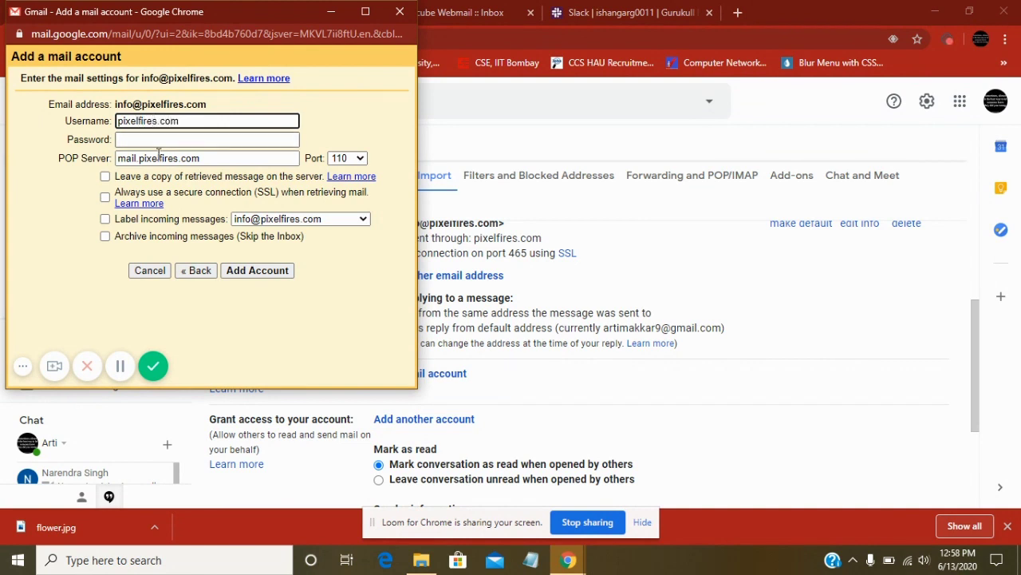
pyautogui.click(156, 142)
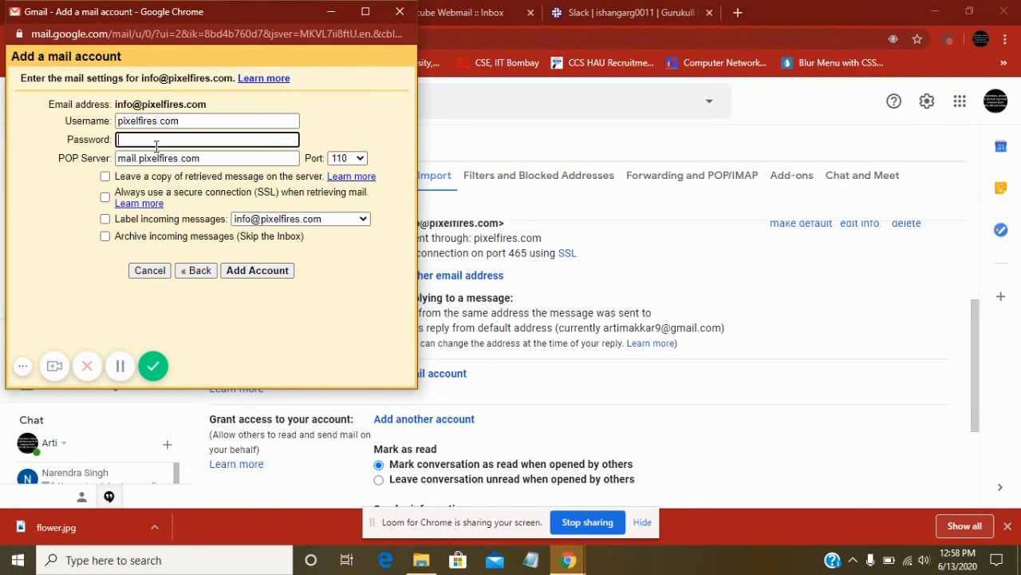
pyautogui.write('•••••')
pyautogui.click(119, 121)
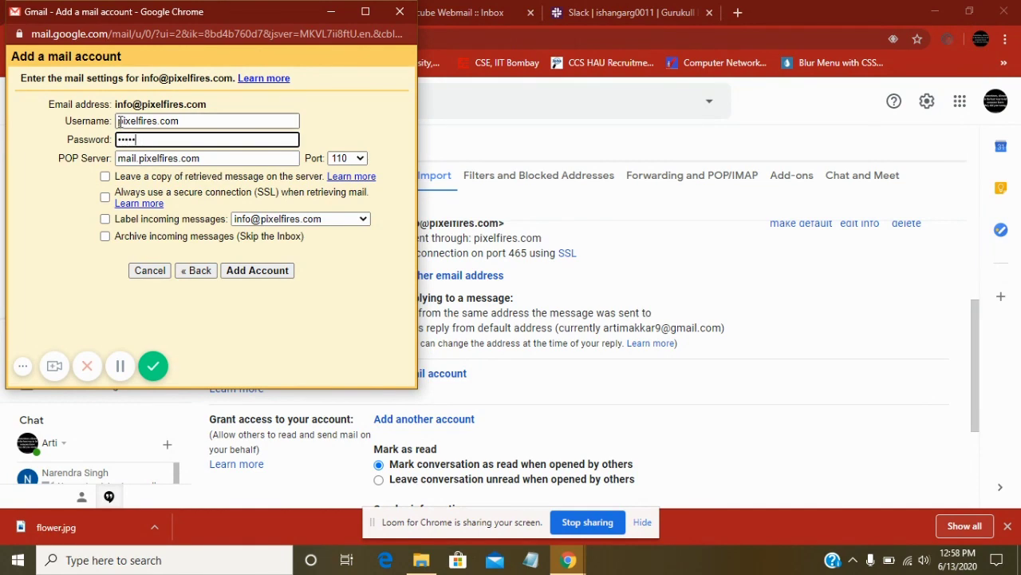
pyautogui.doubleClick(120, 121)
pyautogui.click(120, 120)
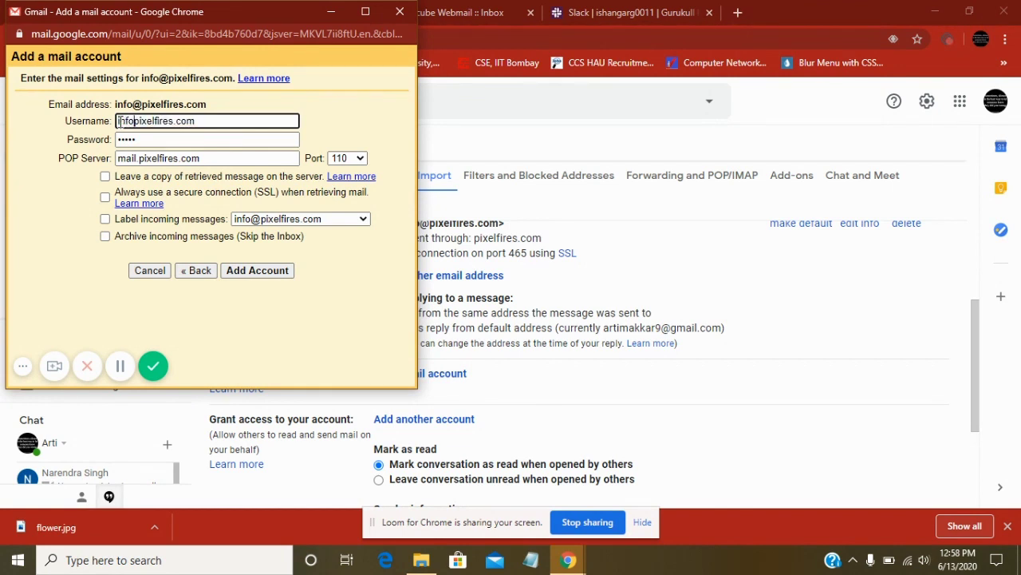
pyautogui.click(138, 139)
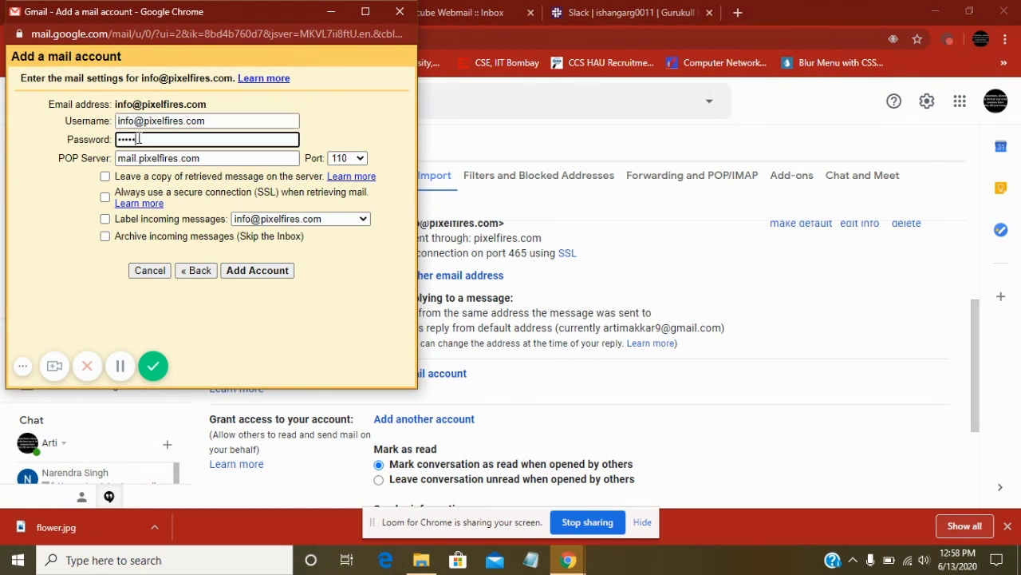
pyautogui.press('BackSpace')
pyautogui.write('••')
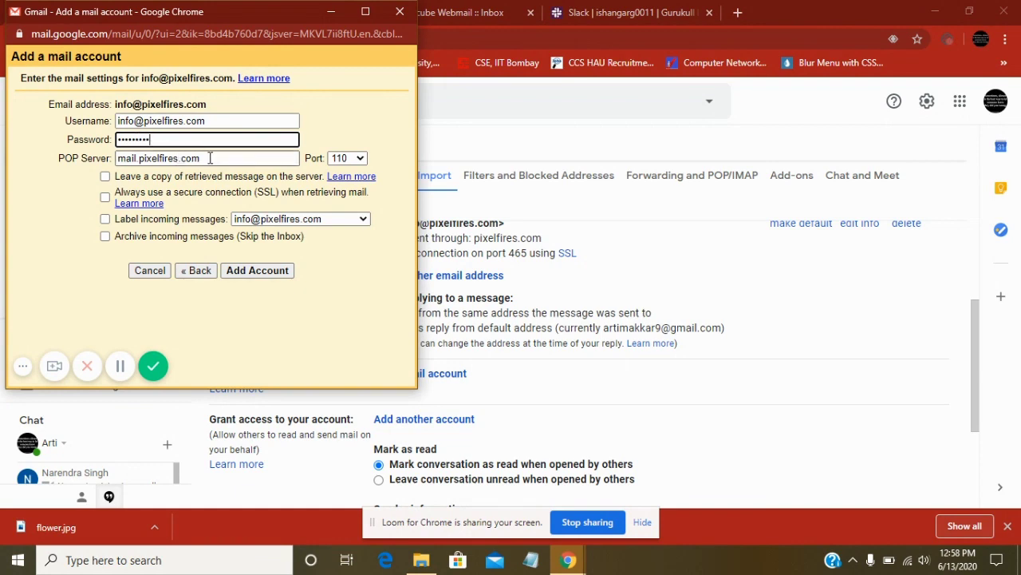
# Clear the POP server name and start retyping it as pixelfires.
pyautogui.press('Tab')
pyautogui.press('BackSpace')
pyautogui.write('pixel')
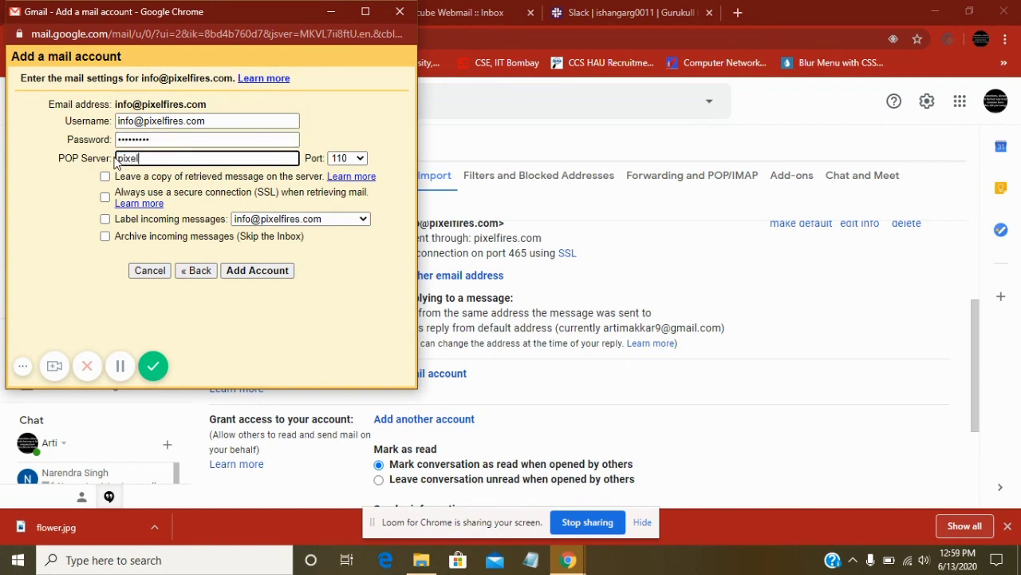